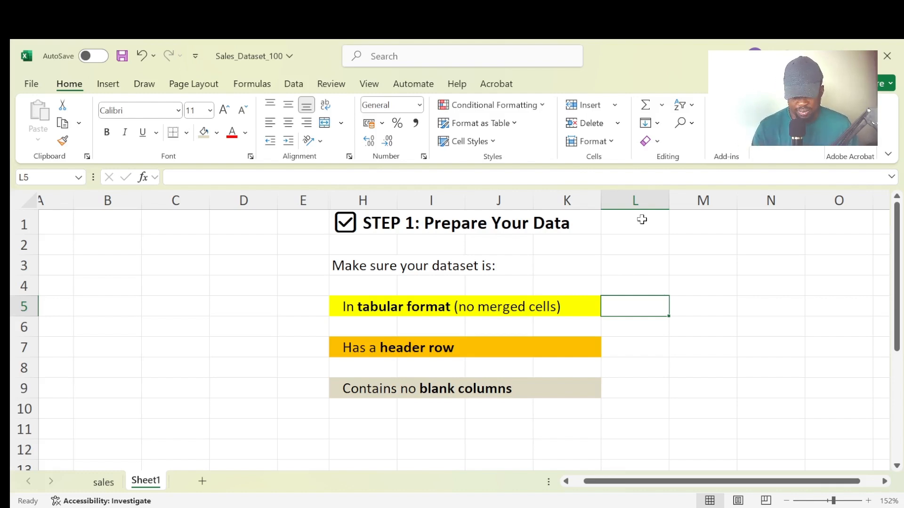
- Examine the header row and the Date, Region, Product and Sales columns on the sales sheet
key("ctrl+Page_Up")
type("4")
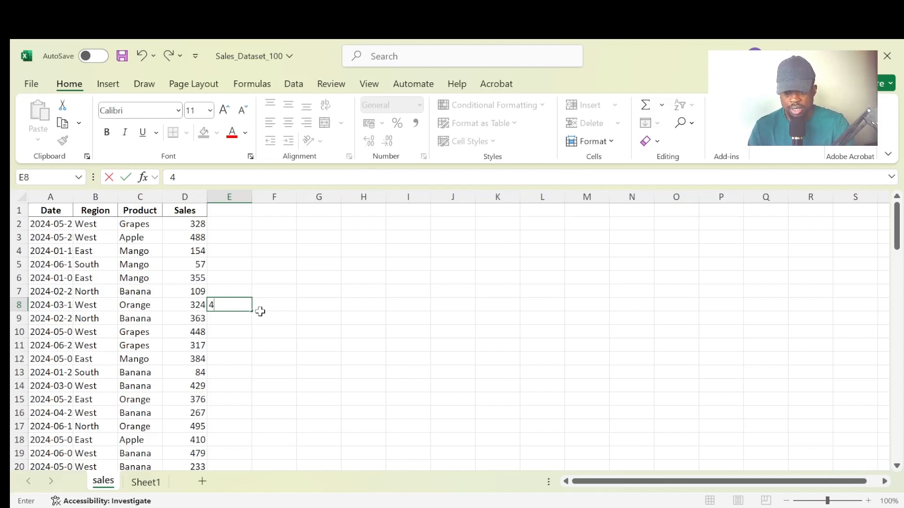
key("Escape")
scroll(260, 311, "up", 5)
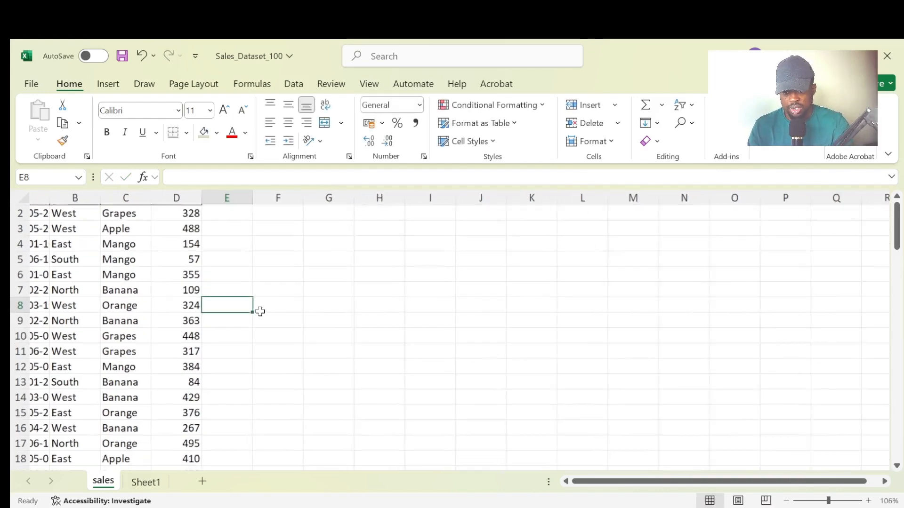
left_click_drag(630, 482, 545, 479)
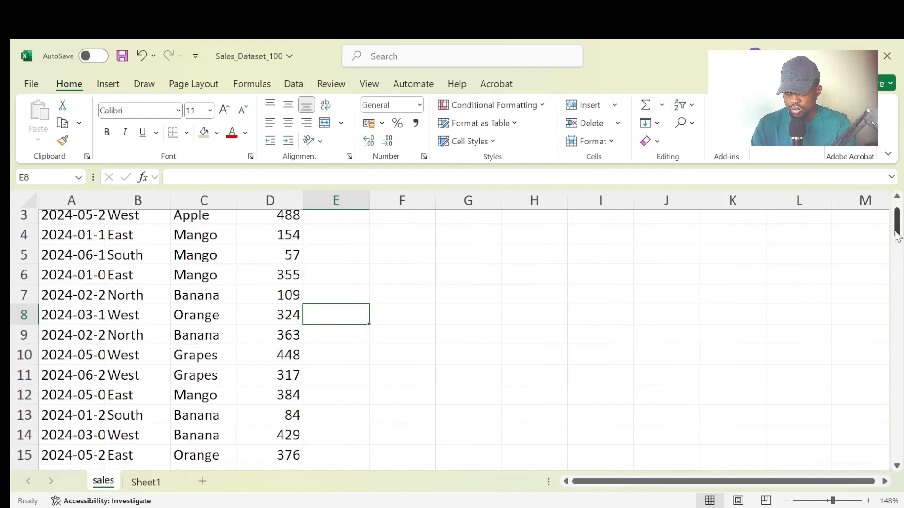
scroll(896, 217, "up", 1)
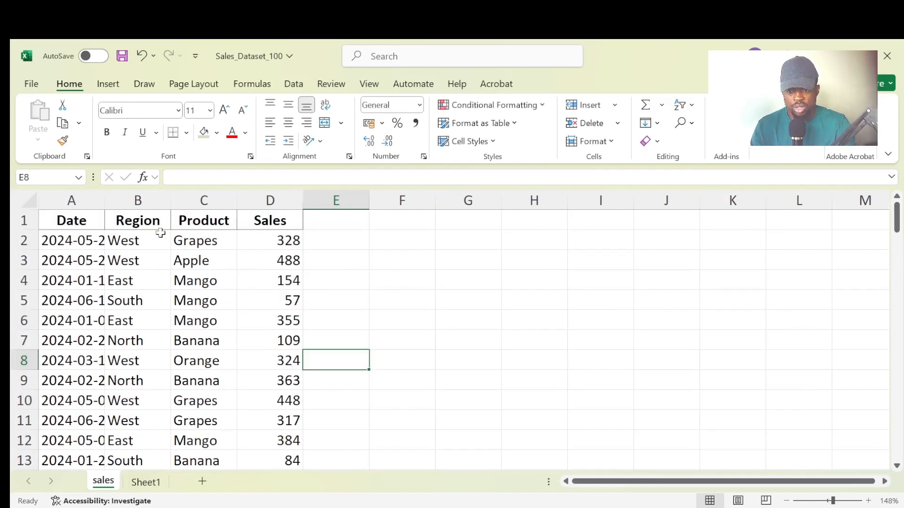
left_click_drag(297, 226, 66, 225)
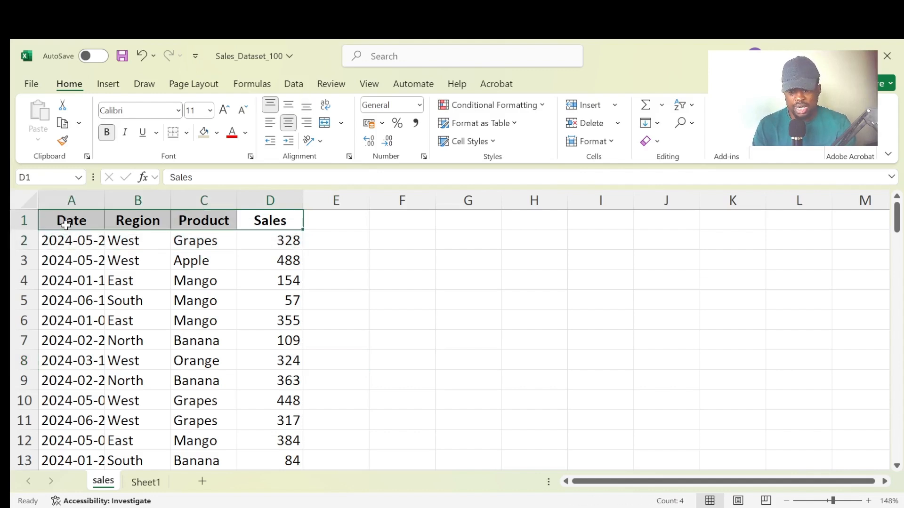
left_click(213, 222)
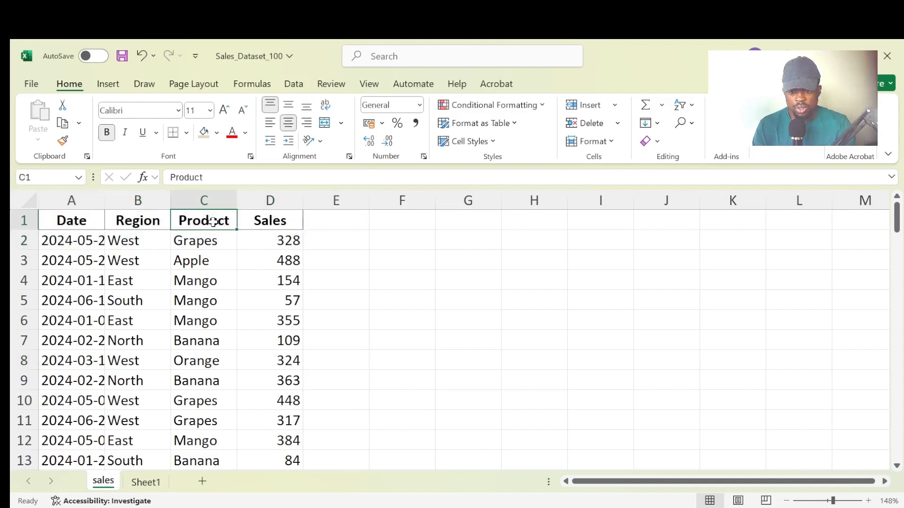
left_click(210, 199)
left_click(258, 199)
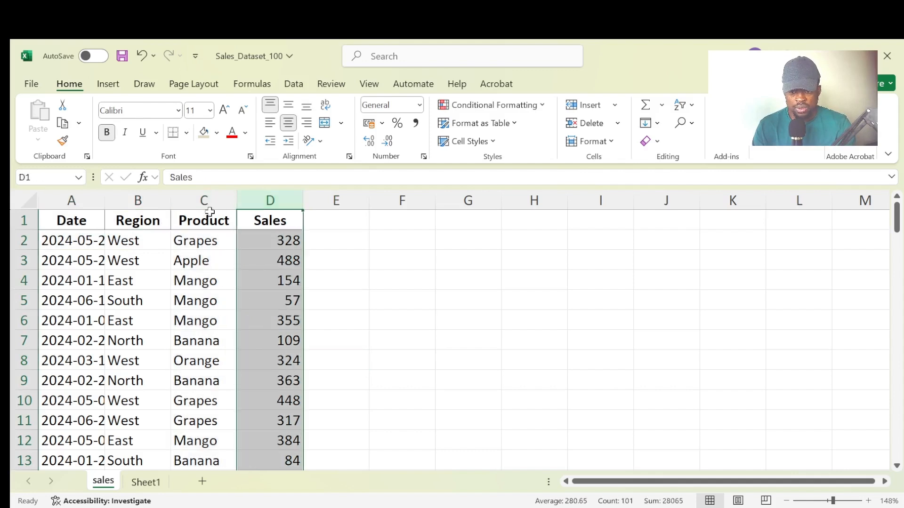
left_click(151, 201)
left_click(79, 207)
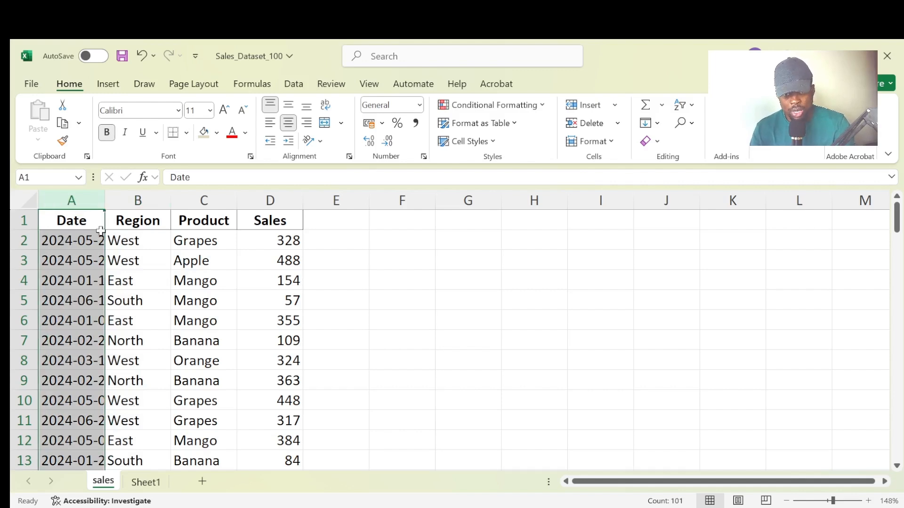
- Convert the dataset in A1:E101, starting at the Sn header, into a table with headers
left_click(81, 223)
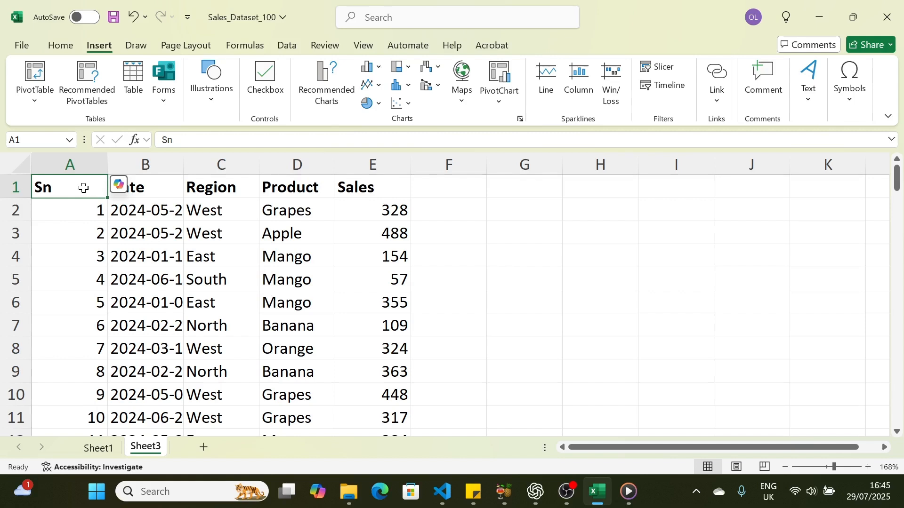
key("ctrl+t")
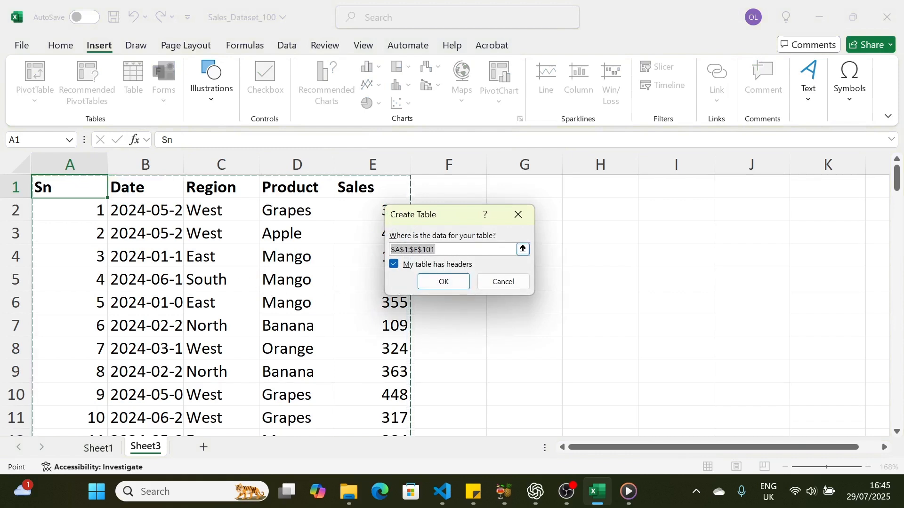
left_click(457, 281)
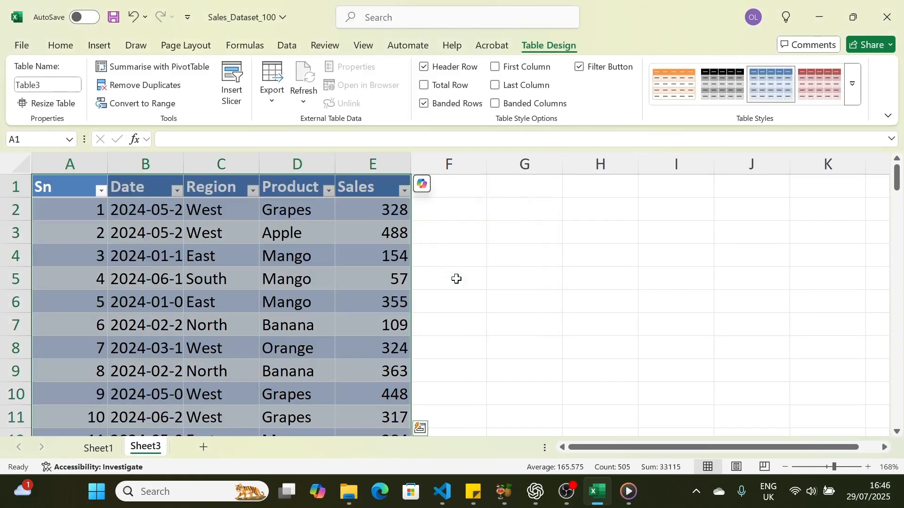
left_click(471, 281)
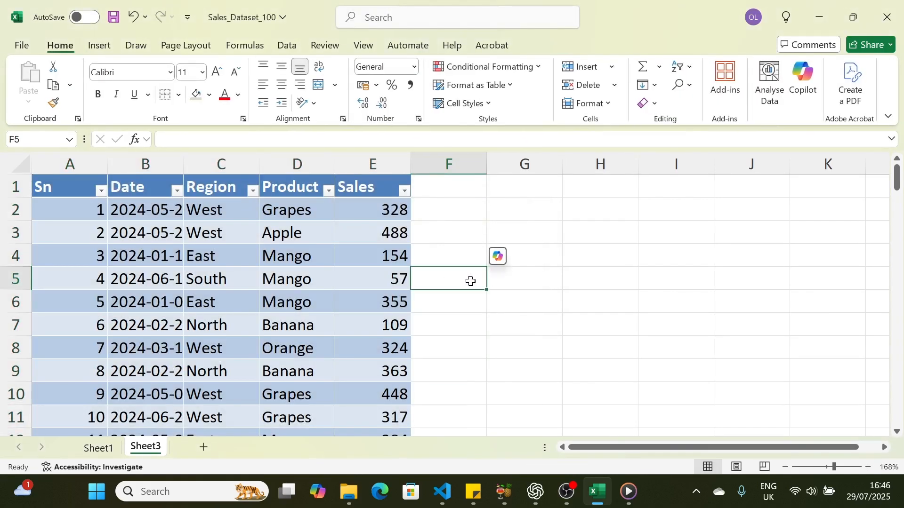
- Insert a PivotTable based on Table3 into a new worksheet
left_click(69, 191)
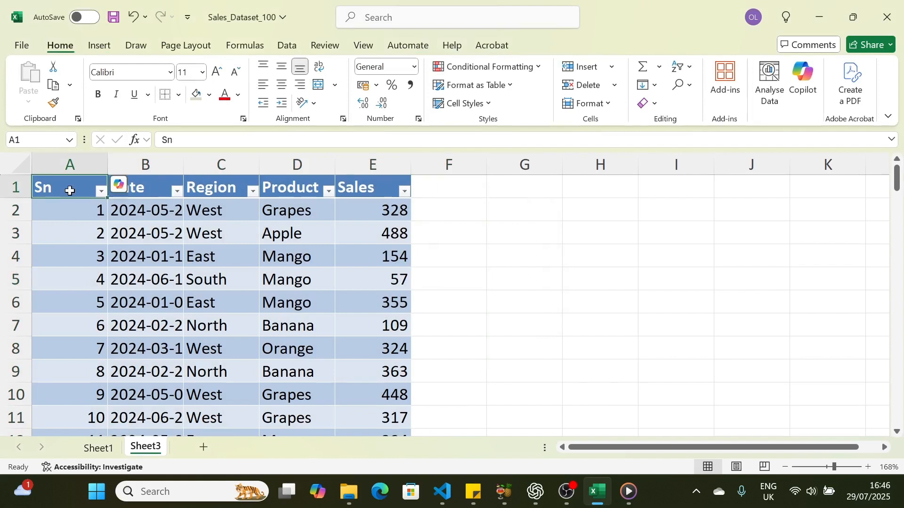
left_click(96, 41)
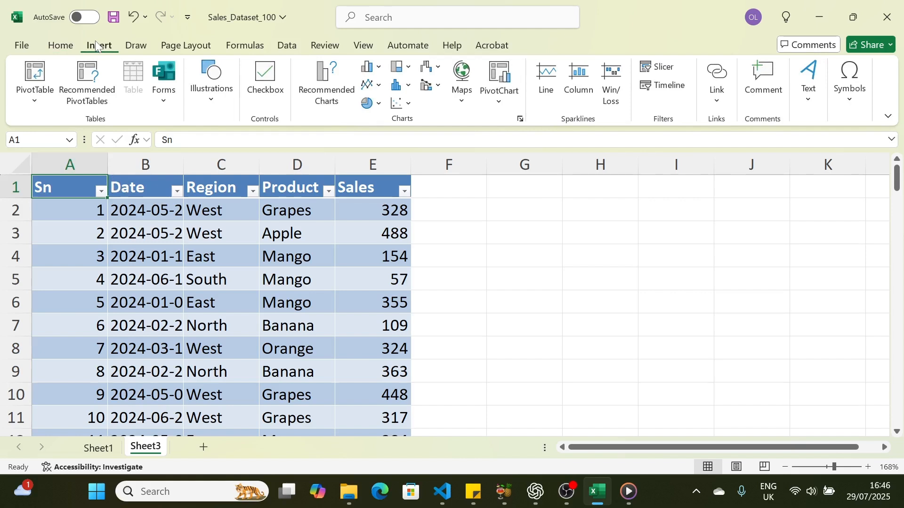
left_click(41, 92)
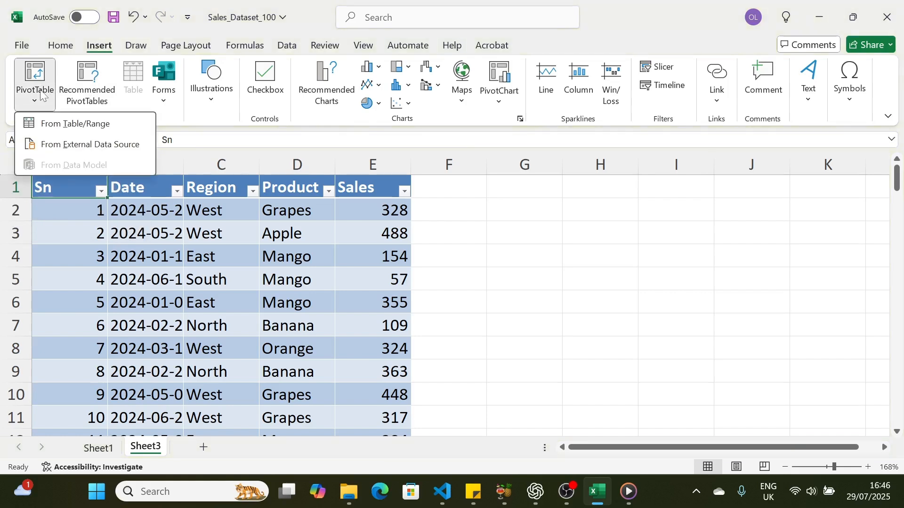
left_click(58, 124)
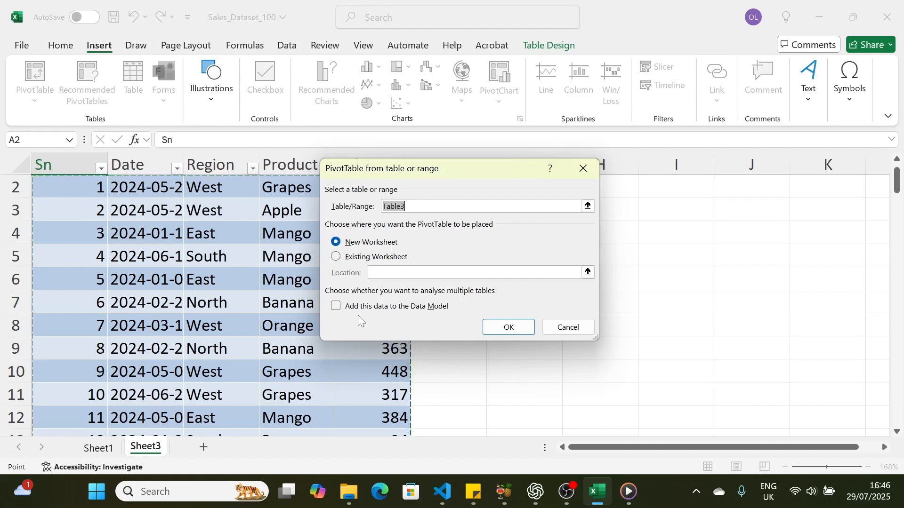
left_click(508, 328)
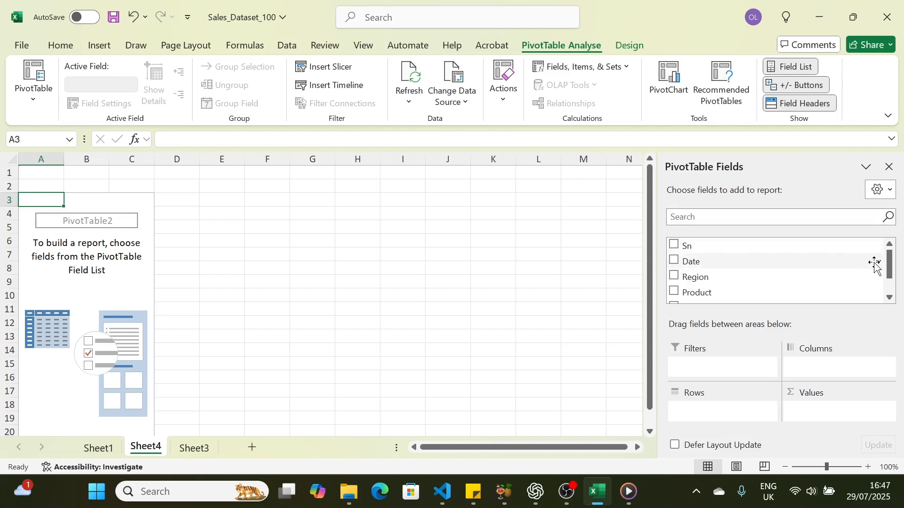
- Lay out the PivotTable with Date as filter, Region as rows, Product as columns and Sales as summed values
mouse_move(891, 262)
left_mouse_down()
mouse_move(891, 271)
mouse_move(890, 259)
left_mouse_up()
left_click_drag(696, 268, 699, 367)
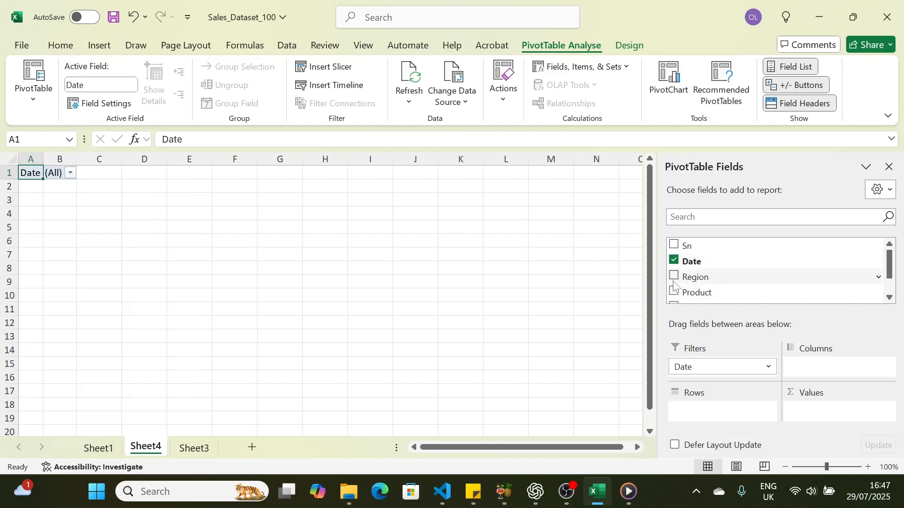
left_click_drag(684, 278, 703, 417)
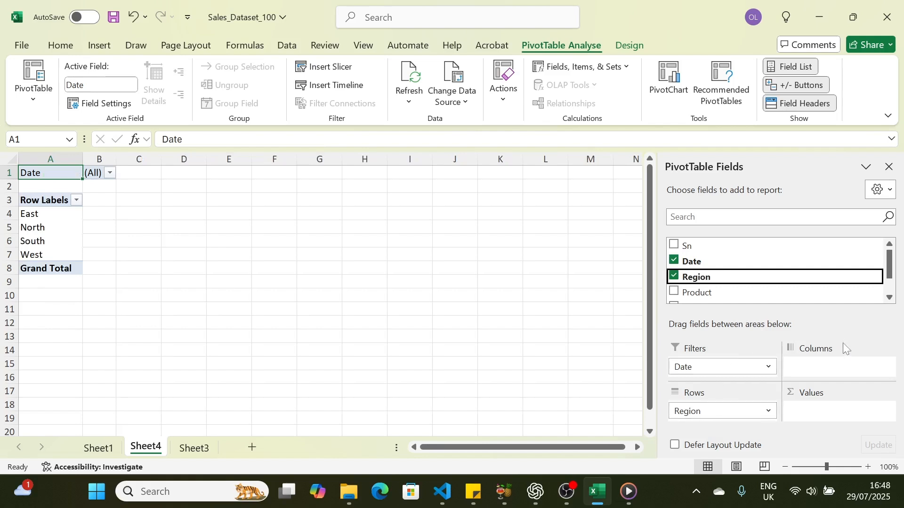
left_click_drag(693, 294, 816, 363)
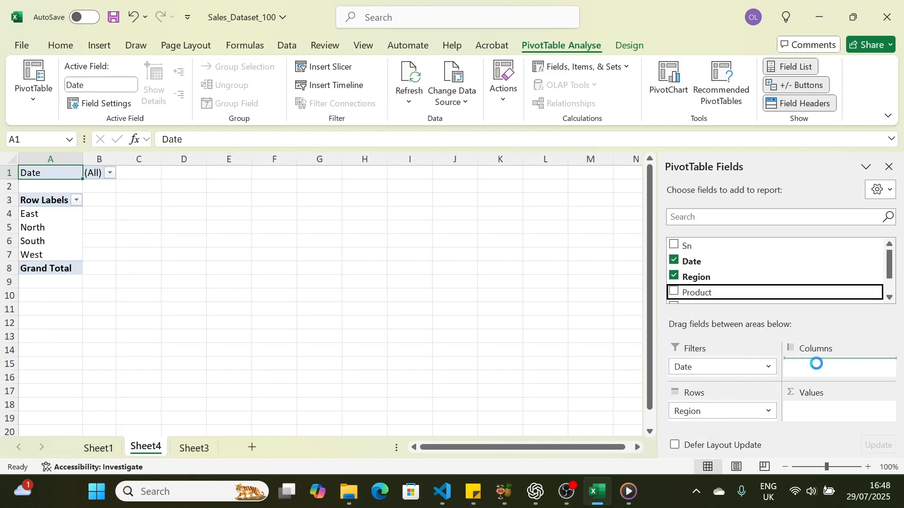
scroll(890, 268, "down", 2)
left_click_drag(692, 281, 810, 409)
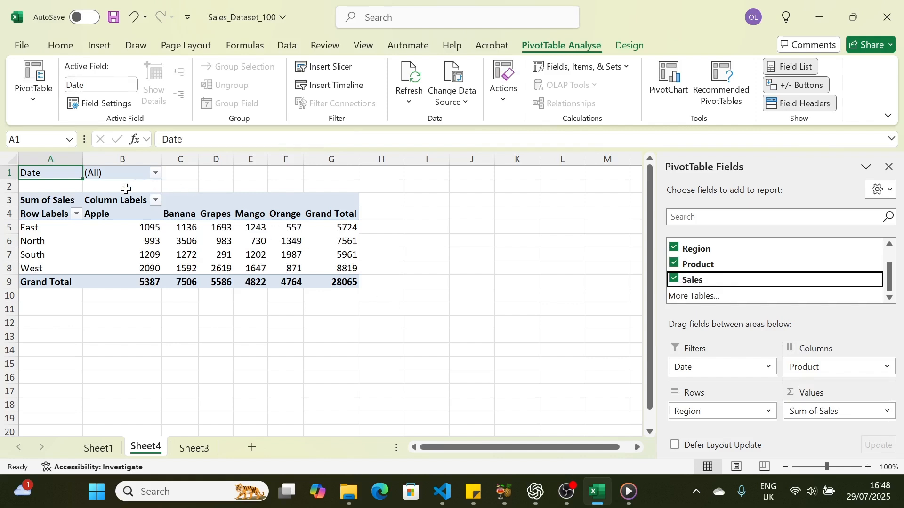
- Filter the PivotTable's Date to multiple items: 2024-01-01, 2024-01-02, 2024-01-03, 2024-01-09, 2024-01-10, 2024-01-12 and 2024-01-13
left_click(156, 173)
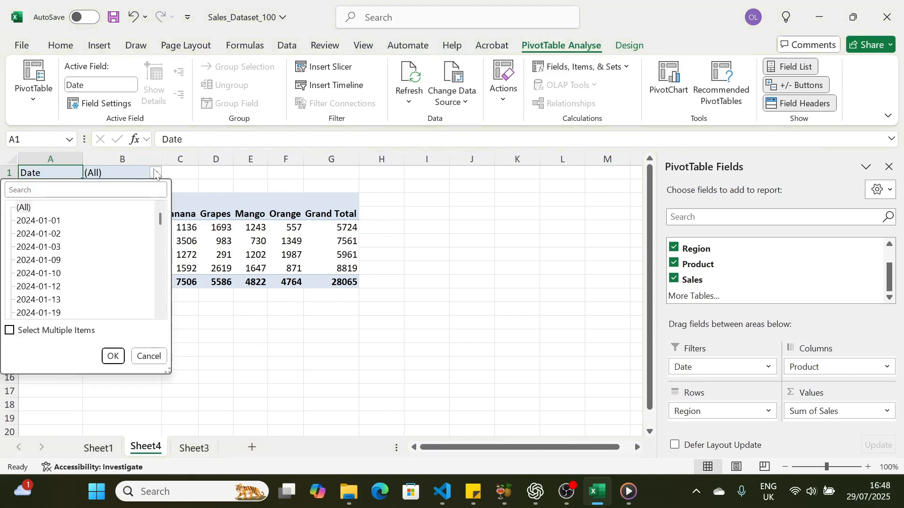
left_click(10, 331)
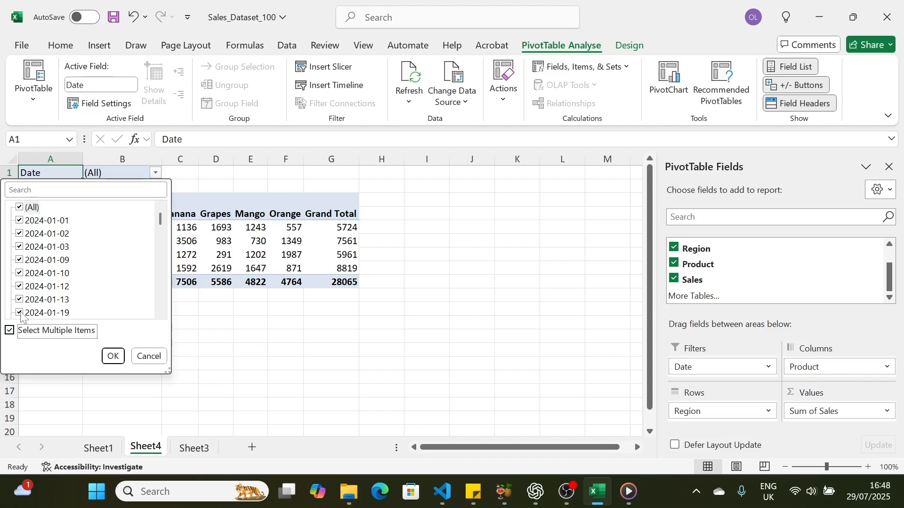
left_click(26, 208)
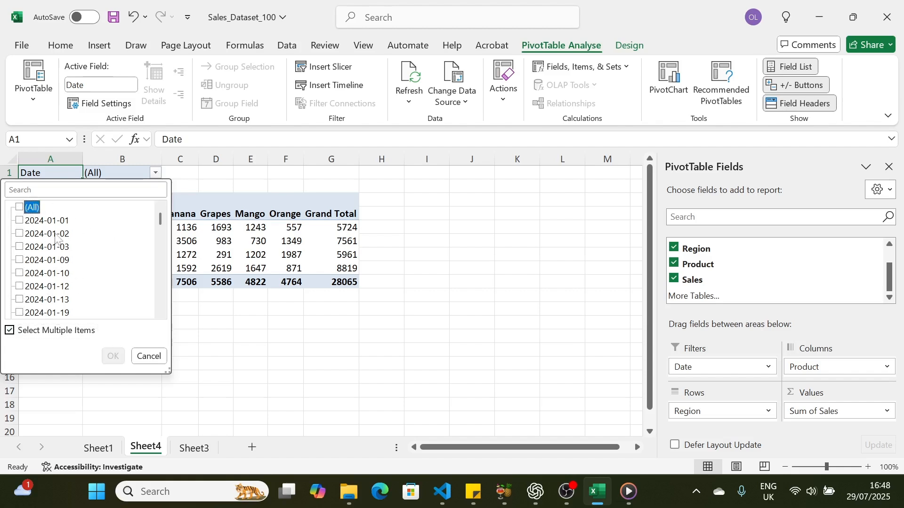
left_click(23, 221)
left_click(23, 233)
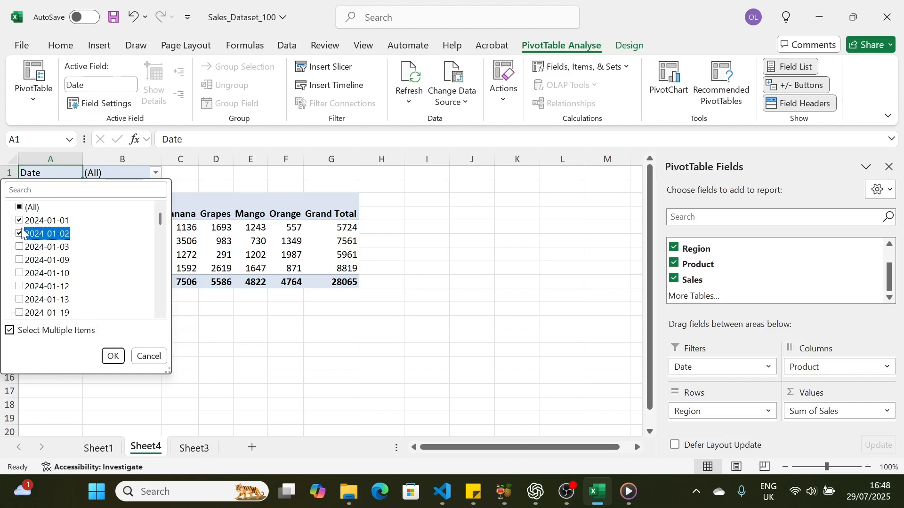
left_click(20, 247)
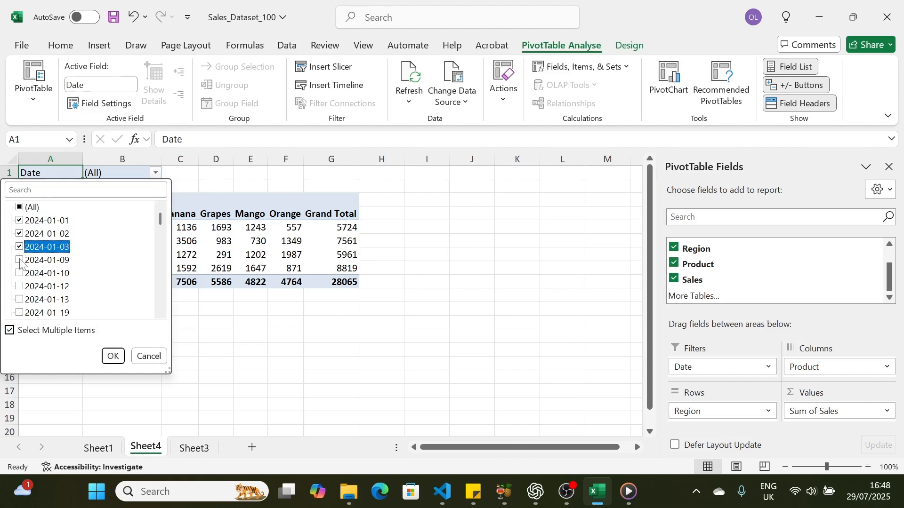
left_click(20, 260)
left_click(20, 273)
left_click(20, 286)
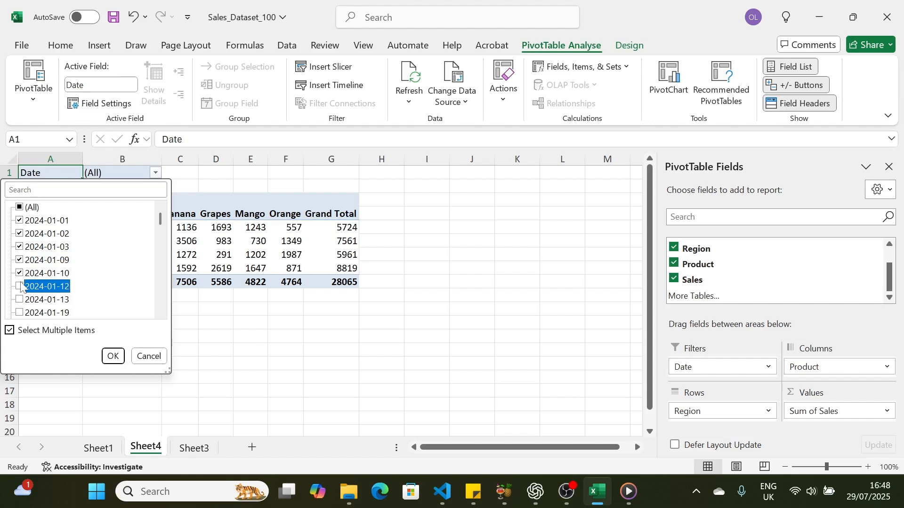
left_click(19, 300)
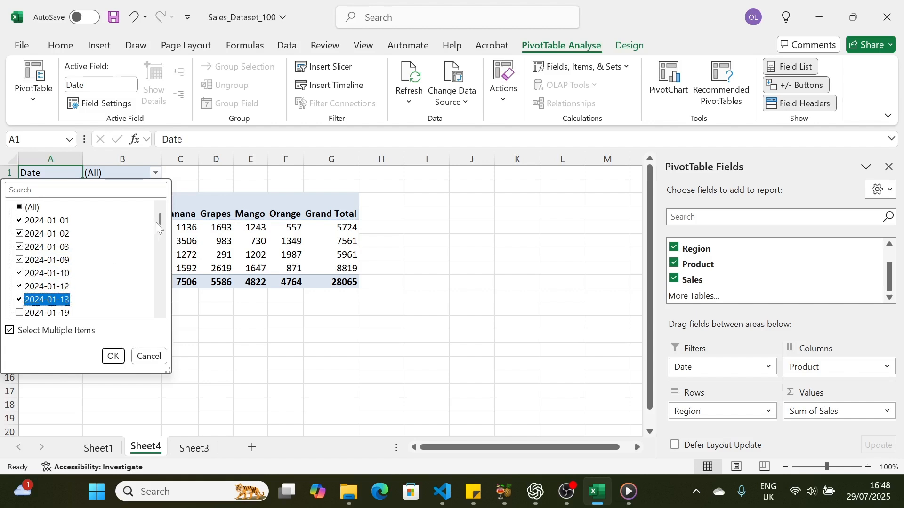
mouse_move(160, 218)
left_mouse_down()
mouse_move(159, 248)
mouse_move(160, 216)
left_mouse_up()
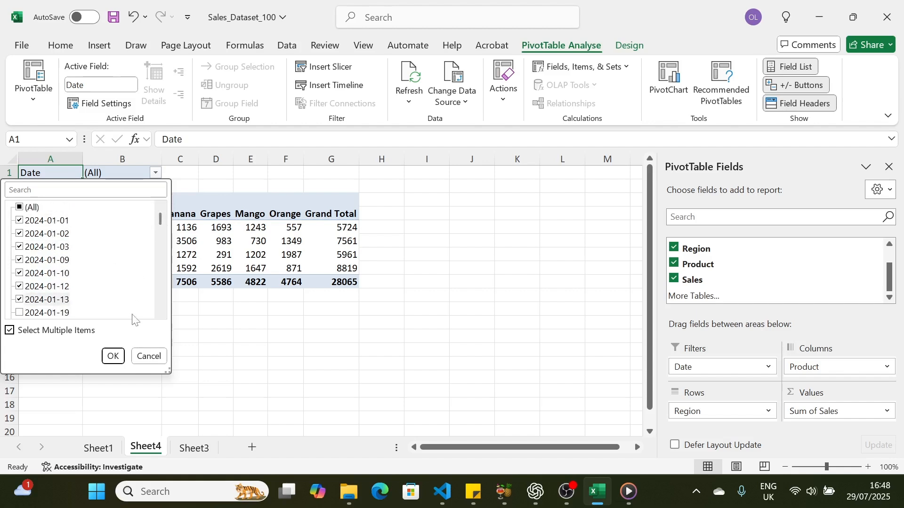
left_click(113, 356)
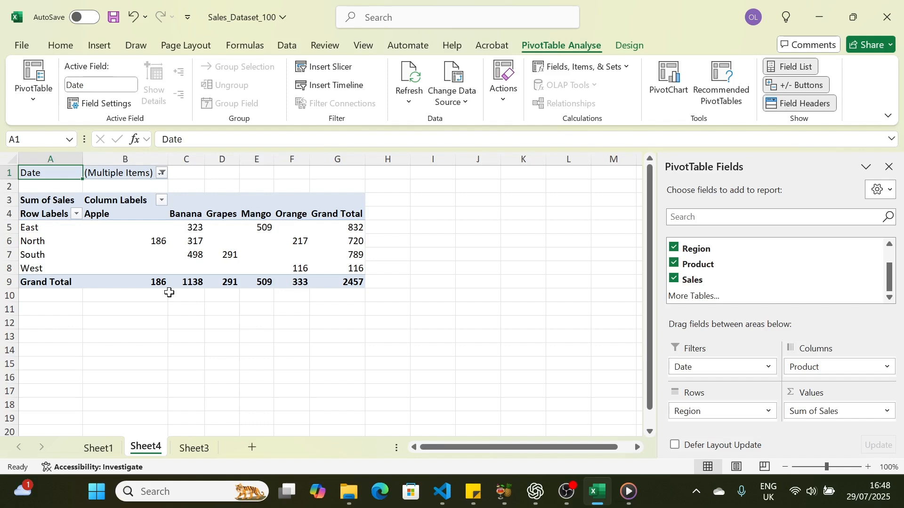
- Enter 4 in cell H9, next to the PivotTable's Grand Total row
type("34")
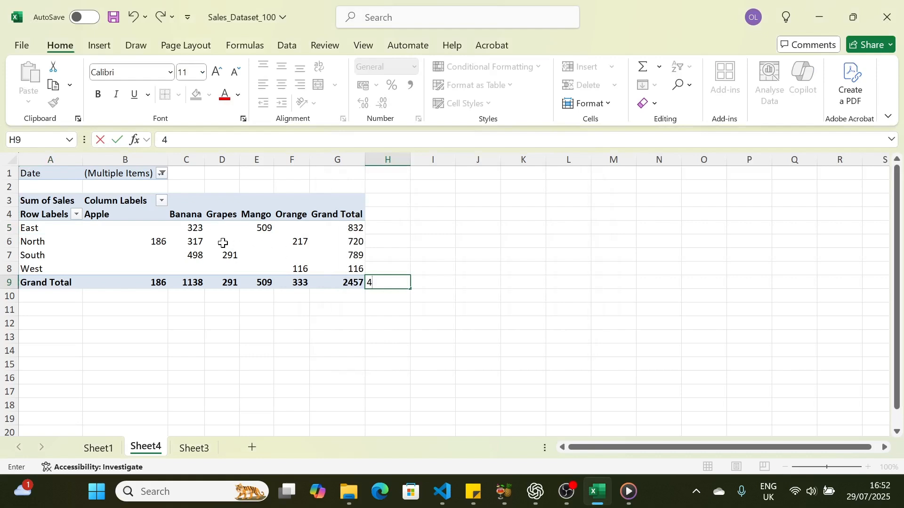
left_click(157, 244)
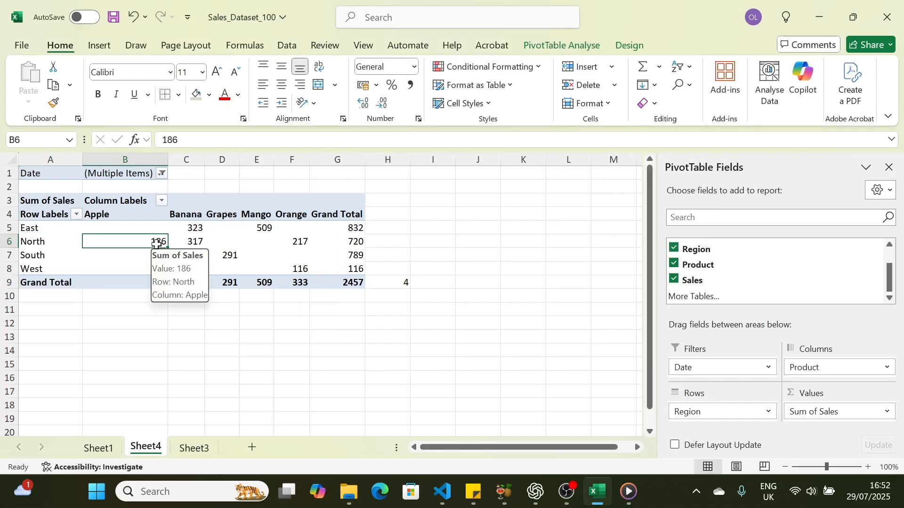
- Insert a 2D clustered column chart from the sales PivotTable
left_click(101, 45)
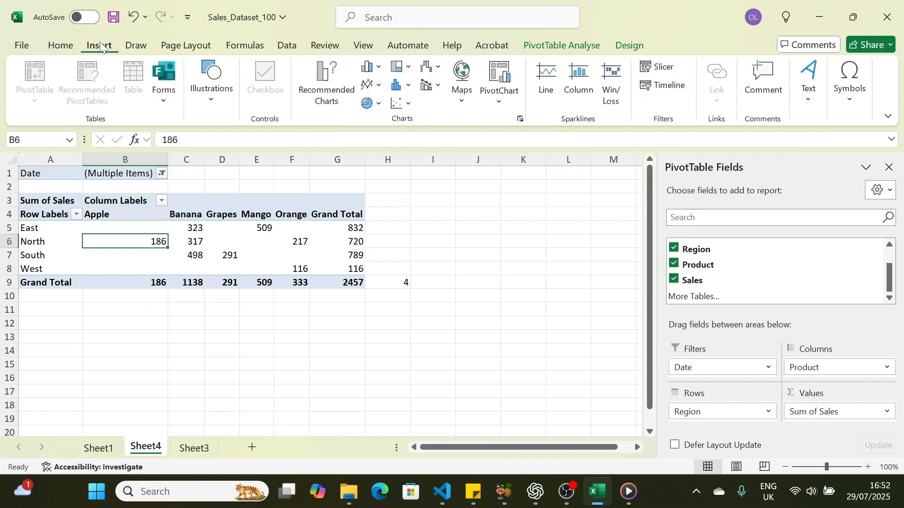
left_click(373, 69)
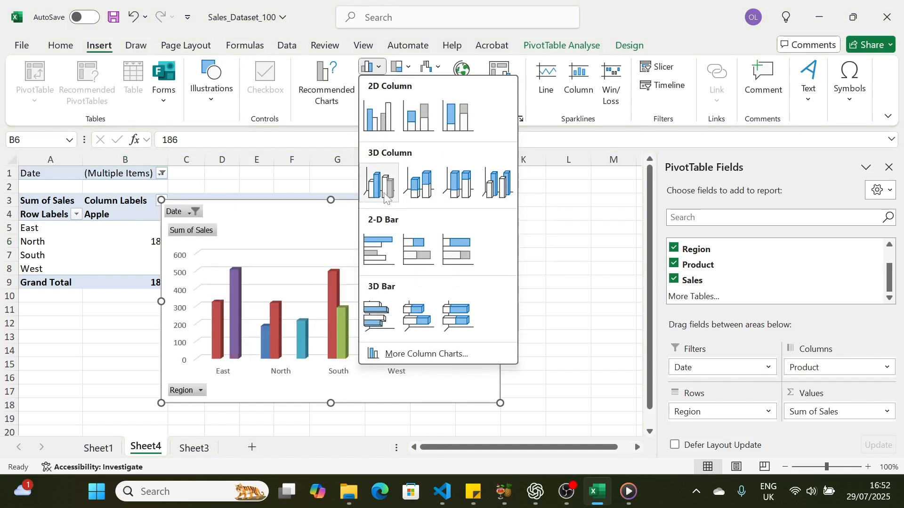
left_click(385, 125)
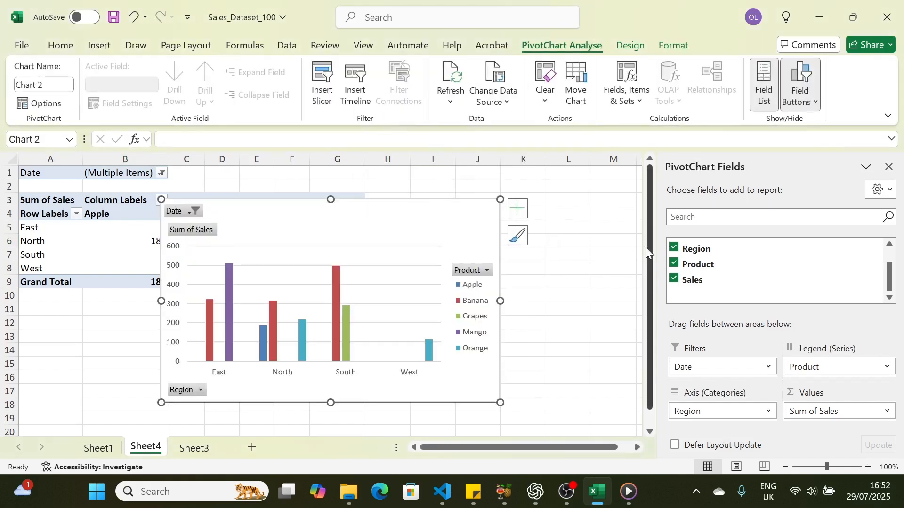
- Shrink the PivotChart and place it beside the PivotTable, covering about columns H to M and rows 3 to 12
mouse_move(650, 226)
left_mouse_down()
mouse_move(650, 258)
mouse_move(650, 232)
left_mouse_up()
left_click_drag(500, 194, 441, 241)
left_click_drag(356, 253, 262, 304)
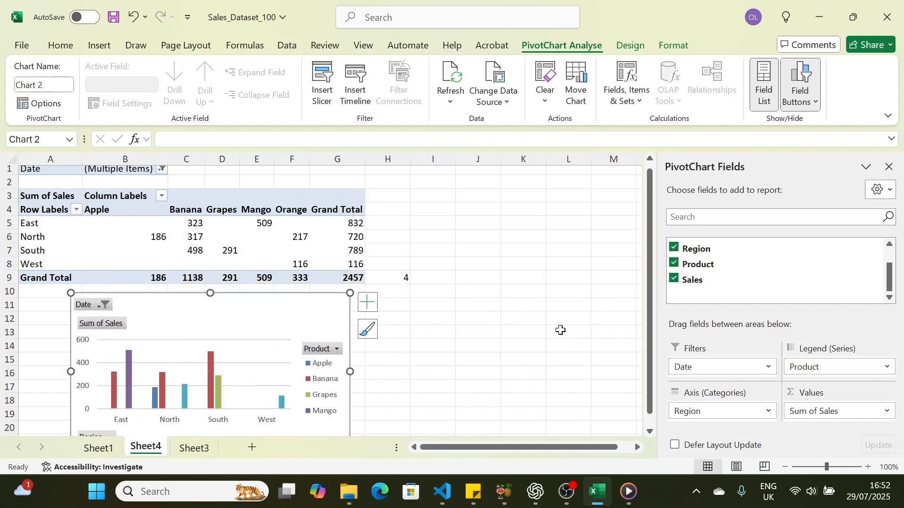
left_click_drag(349, 294, 586, 196)
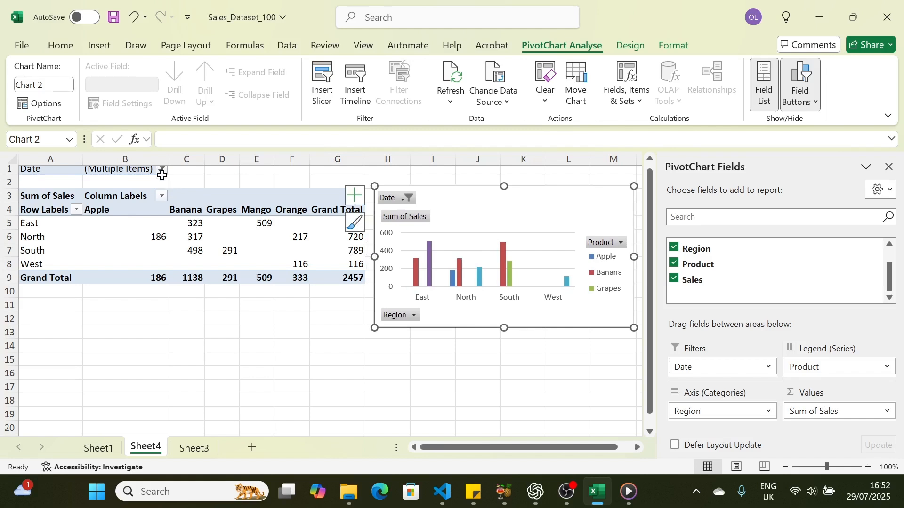
- Add 2024-01-27, 2024-01-28, 2024-01-31, 2024-02-02 and 2024-02-07 to the dates selected in the PivotTable's Date filter
left_click_drag(652, 257, 652, 254)
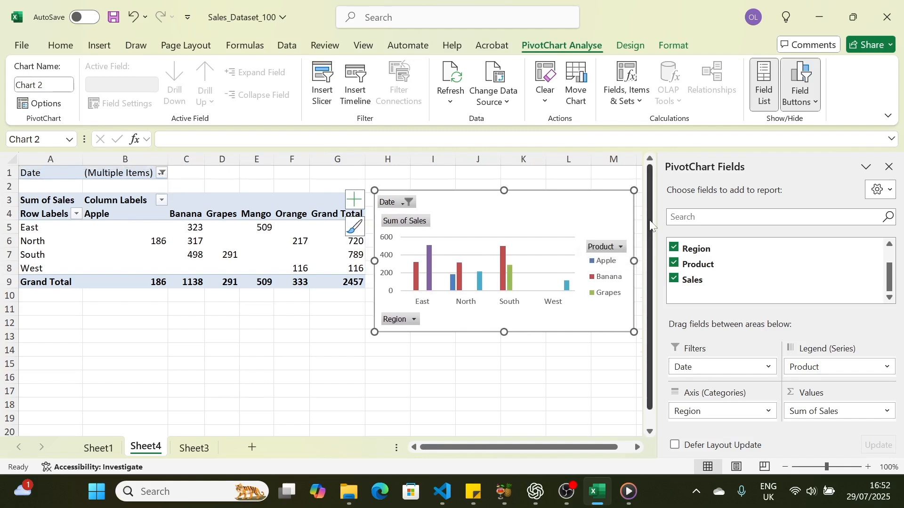
left_click(161, 174)
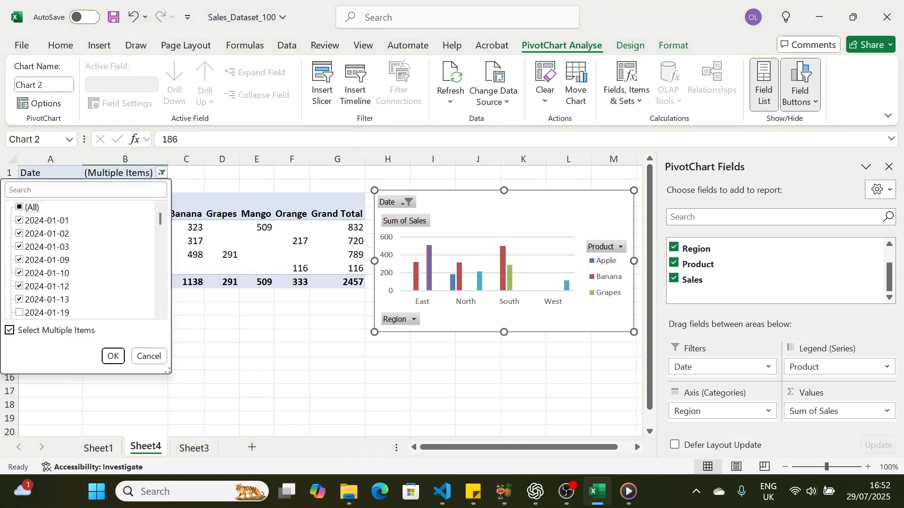
left_click_drag(160, 220, 159, 230)
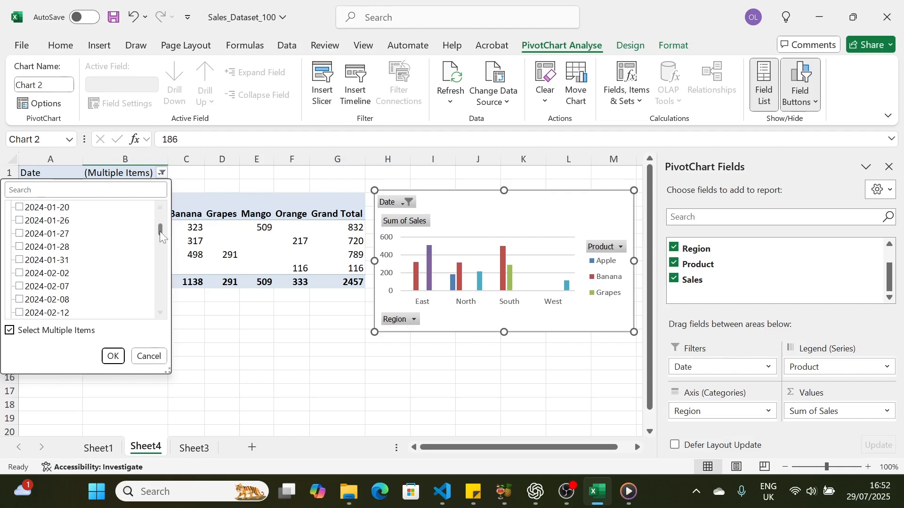
left_click(20, 234)
left_click(19, 247)
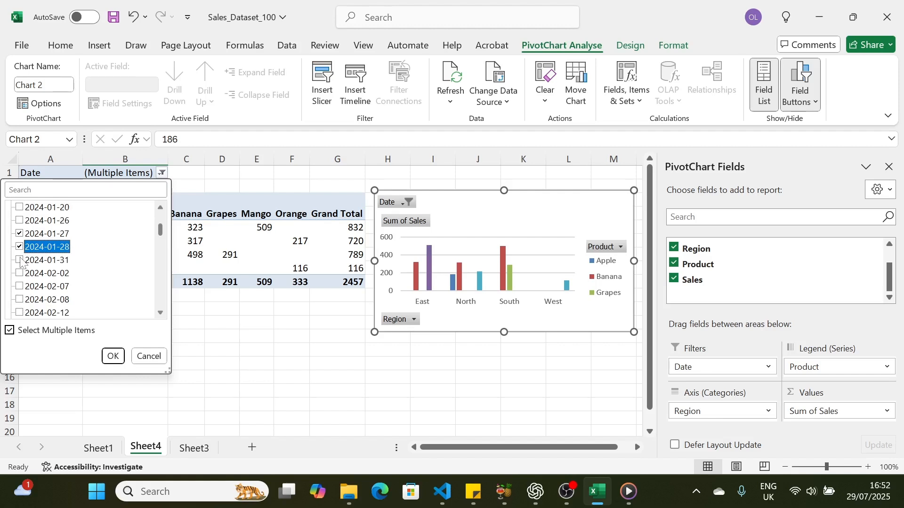
left_click(19, 260)
left_click(19, 273)
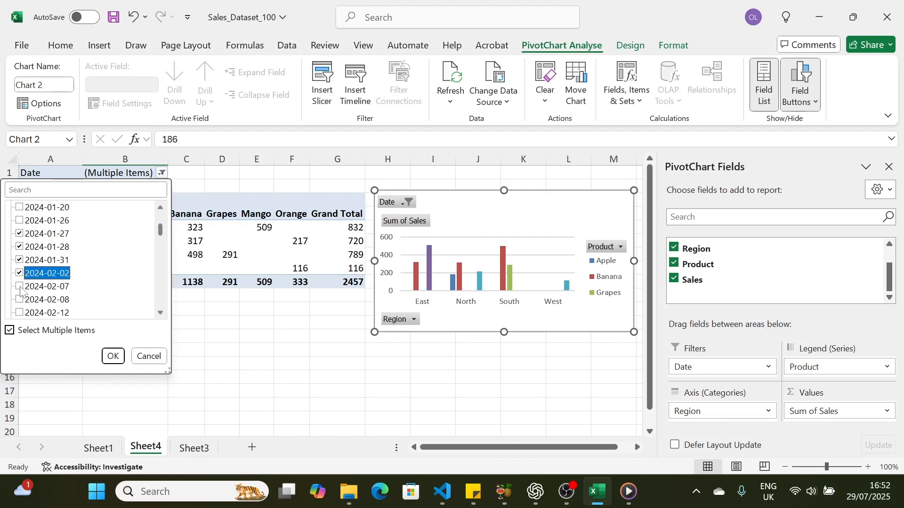
left_click(19, 286)
left_click(113, 354)
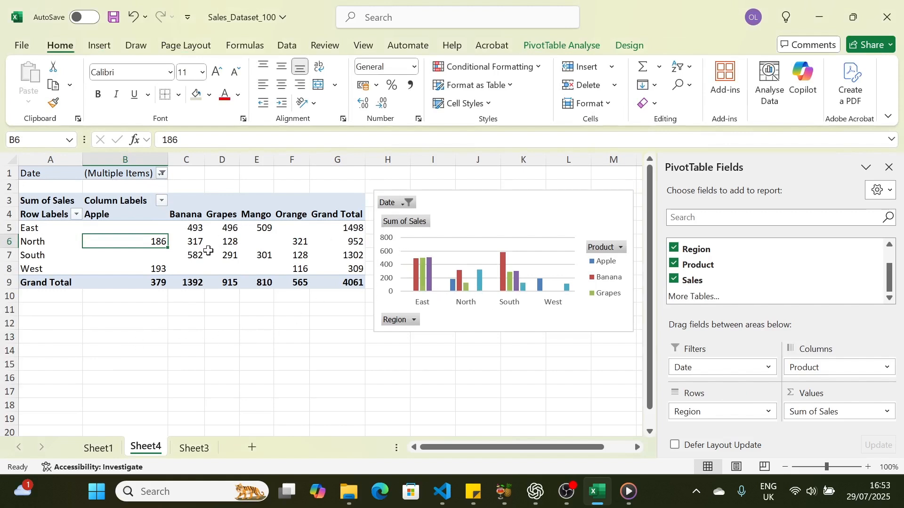
- Set the PivotTable's Date filter to (All) so that every date is included
mouse_move(247, 258)
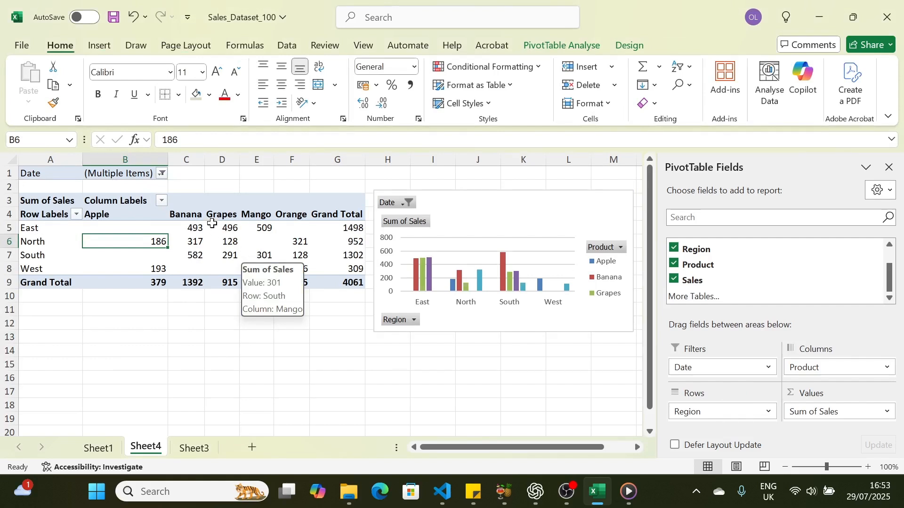
left_click(162, 175)
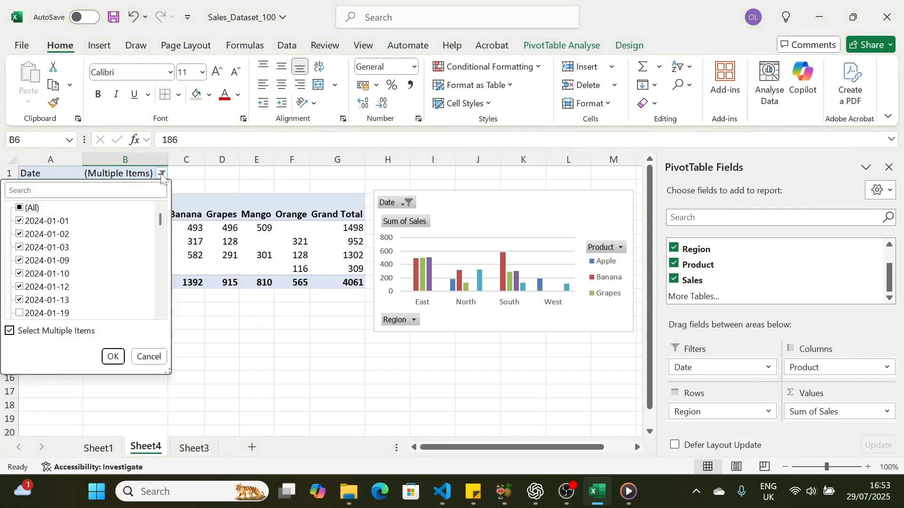
left_click(19, 208)
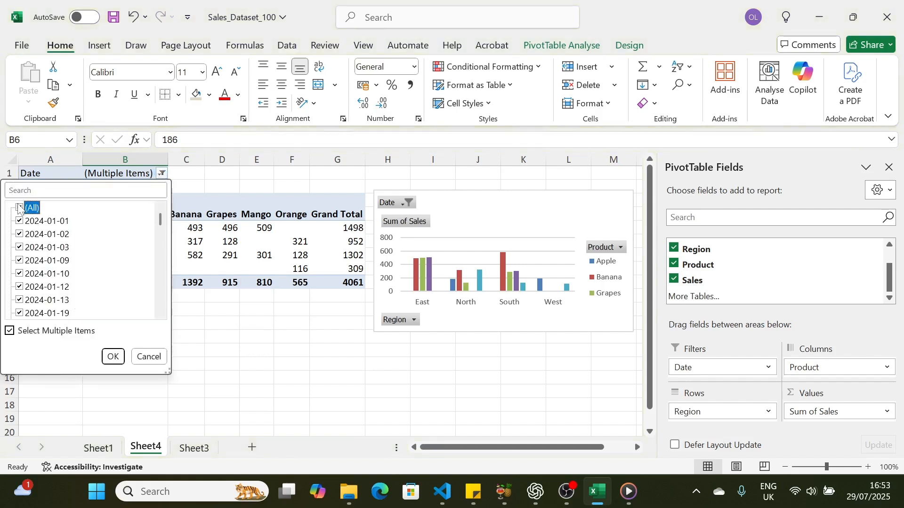
left_click(113, 356)
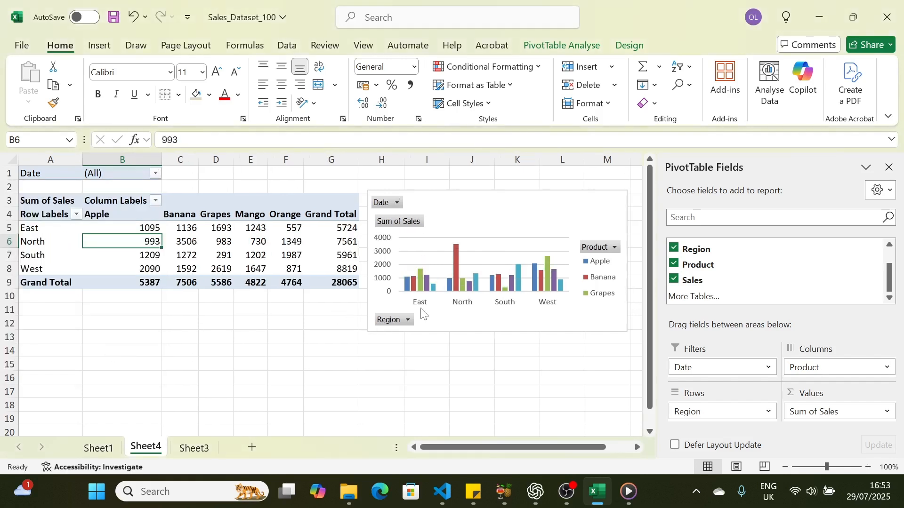